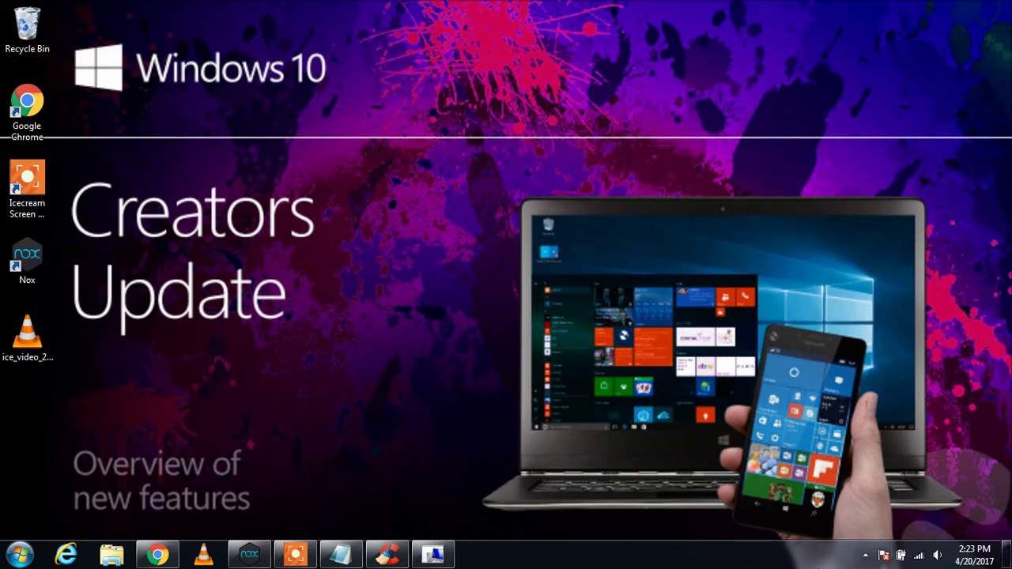
{"action": "left_click", "coordinate": [340, 554]}
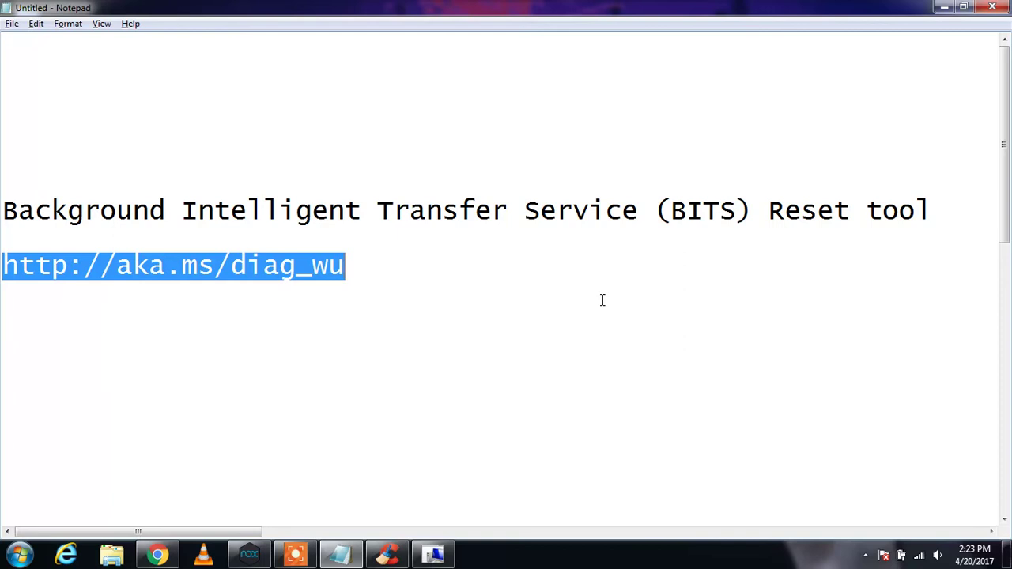
{"action": "left_click", "coordinate": [356, 259]}
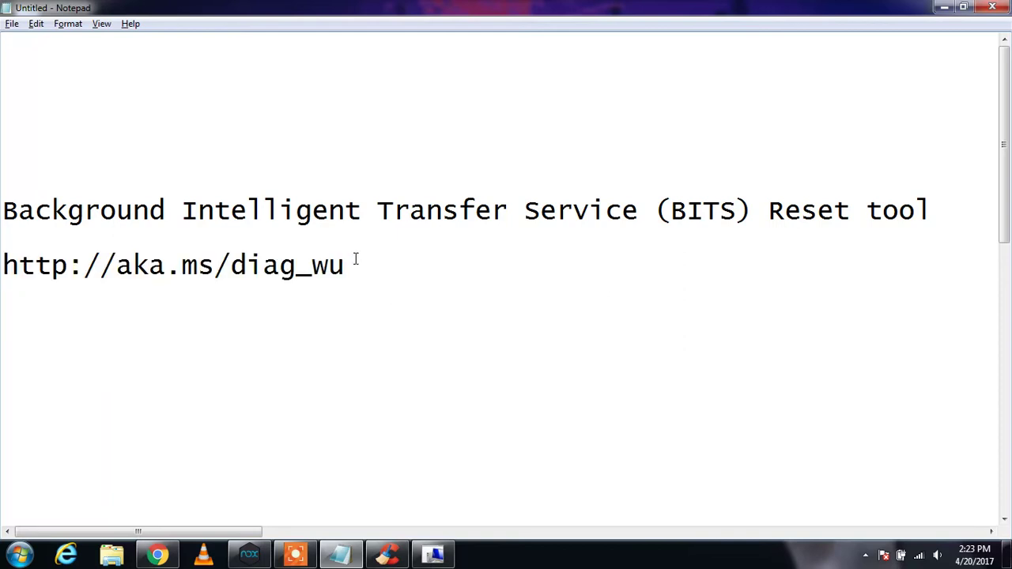
{"action": "left_click_drag", "start_coordinate": [350, 265], "coordinate": [2, 267]}
{"action": "key", "text": "ctrl+c"}
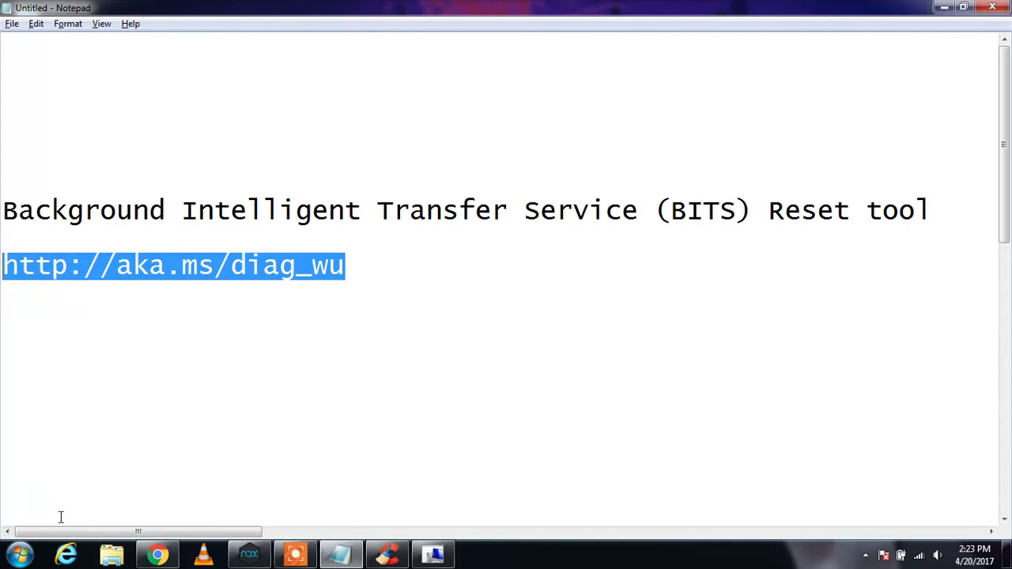
{"action": "left_click", "coordinate": [158, 555]}
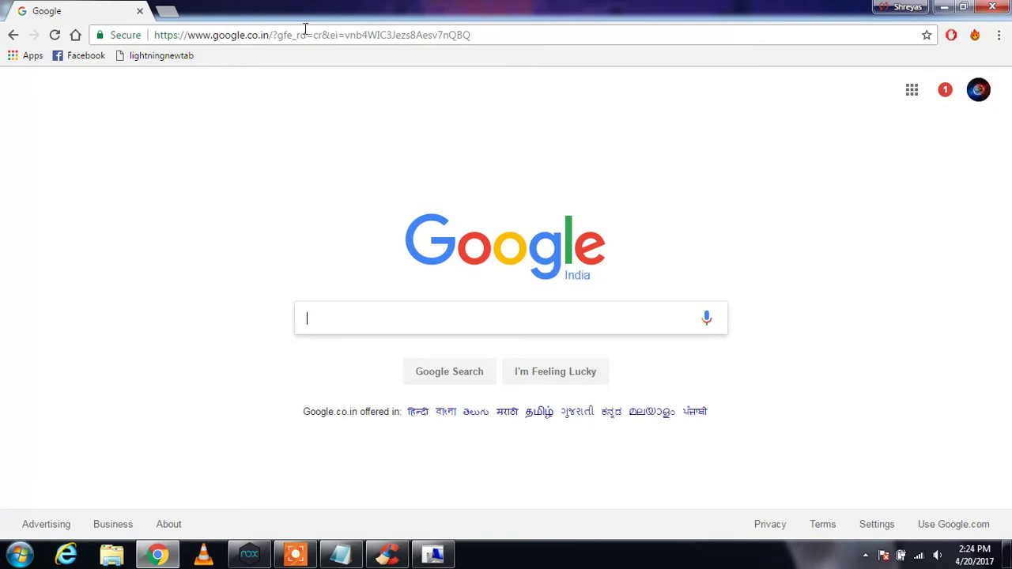
{"action": "left_click", "coordinate": [306, 30]}
{"action": "key", "text": "ctrl+v"}
{"action": "key", "text": "Return"}
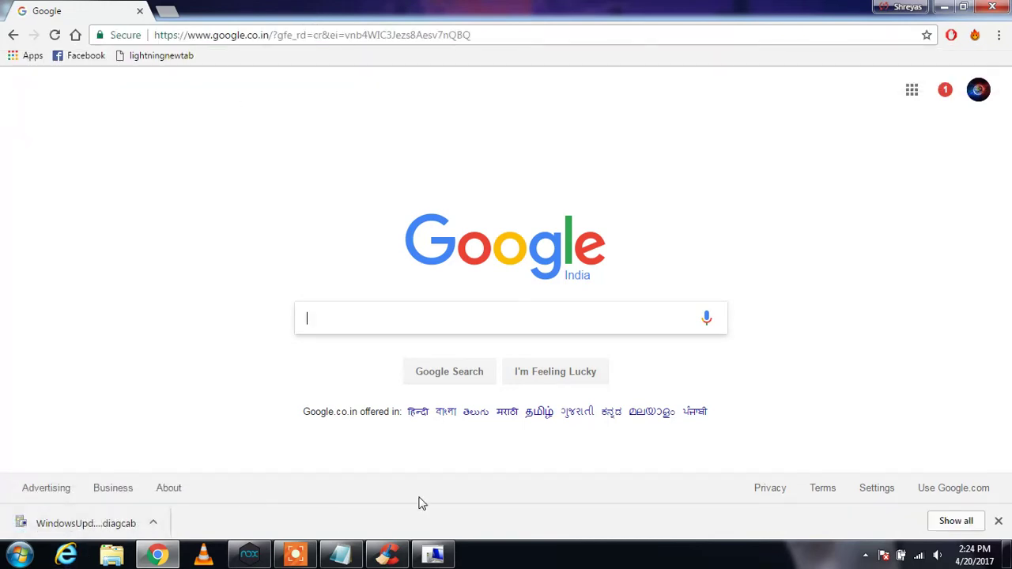
Step: Start problem detection in the Windows Update troubleshooter, then return to the Chrome window
{"action": "left_click", "coordinate": [434, 551]}
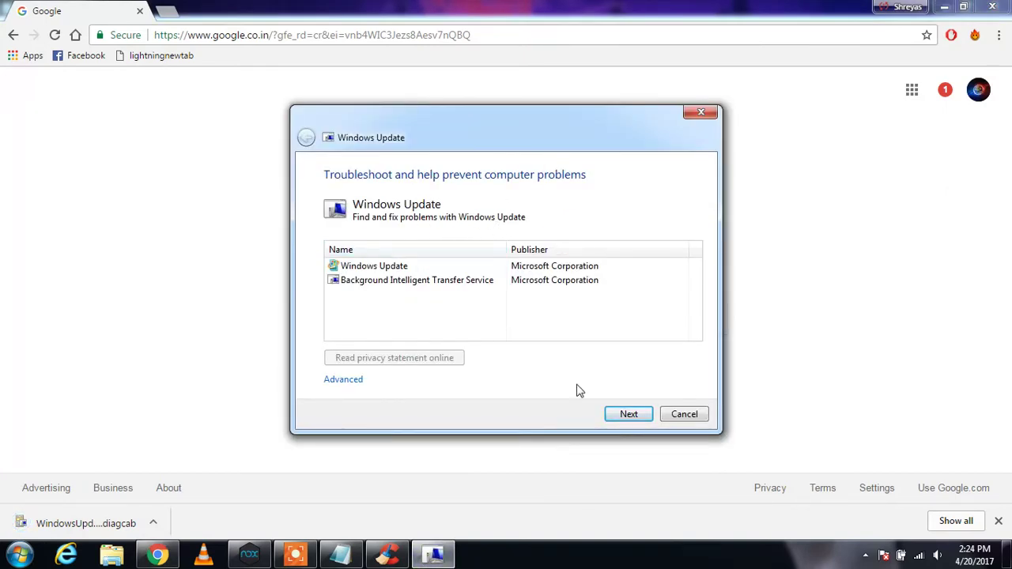
{"action": "left_click", "coordinate": [628, 414]}
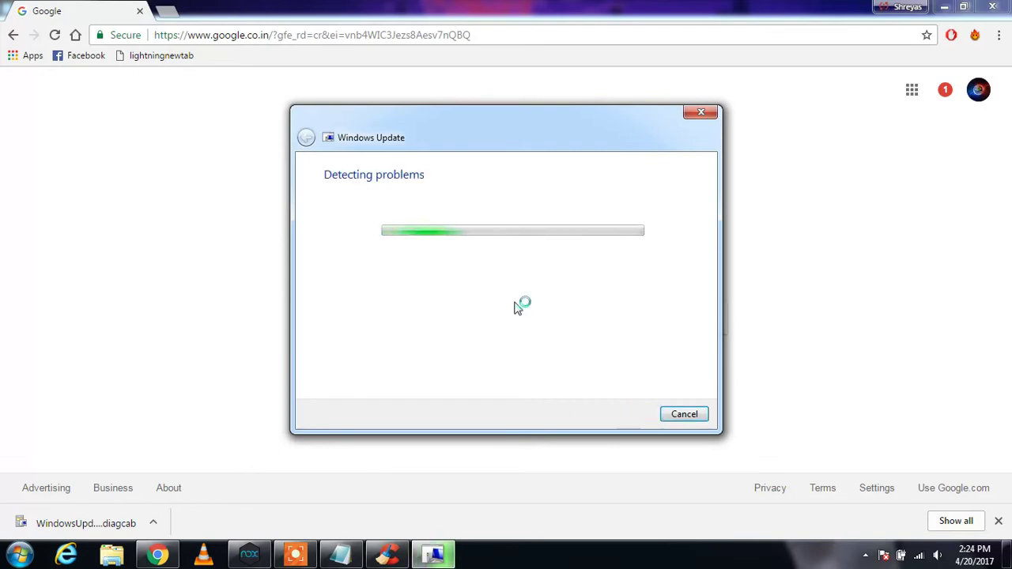
{"action": "left_click", "coordinate": [756, 229]}
Step: Search Google for ccleaner and open the CCleaner page on piriform.com
{"action": "left_click", "coordinate": [443, 325]}
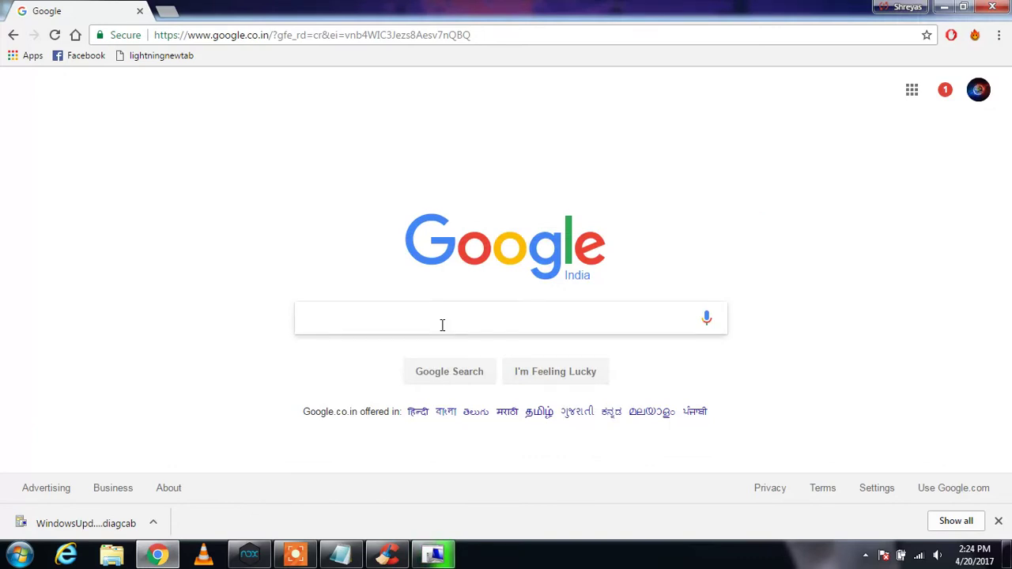
{"action": "type", "text": "ccleaner"}
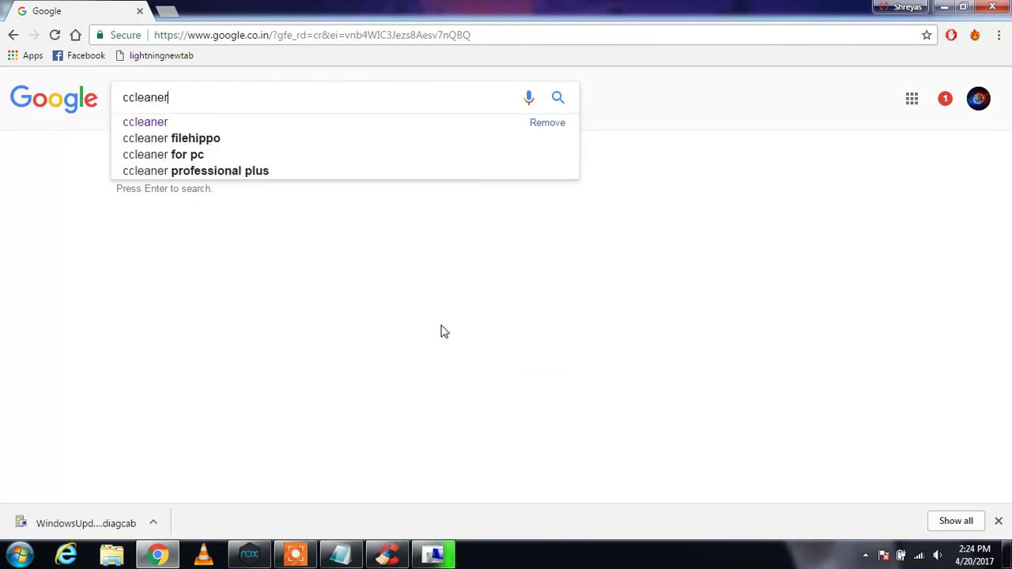
{"action": "key", "text": "Return"}
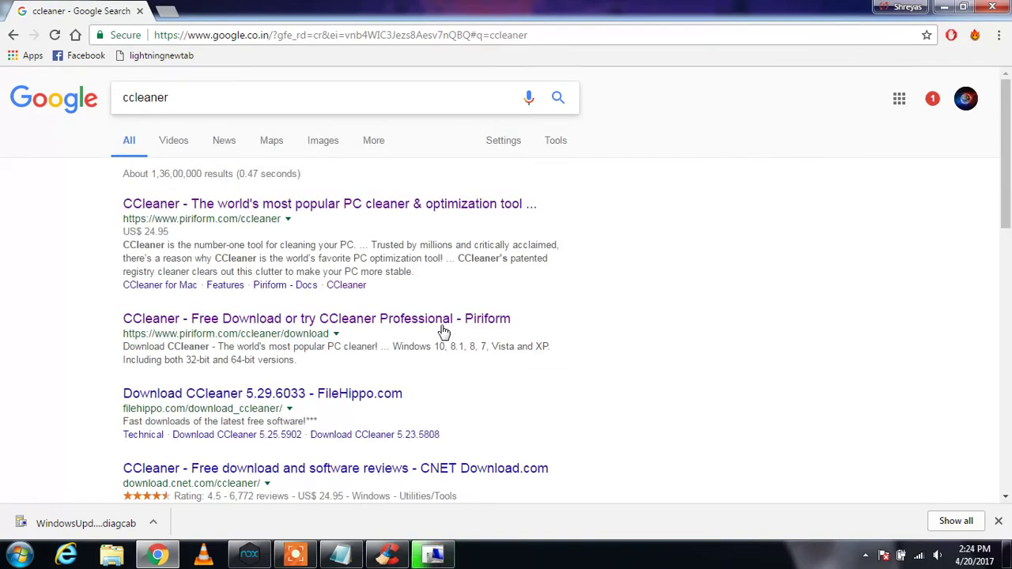
{"action": "left_click", "coordinate": [422, 206]}
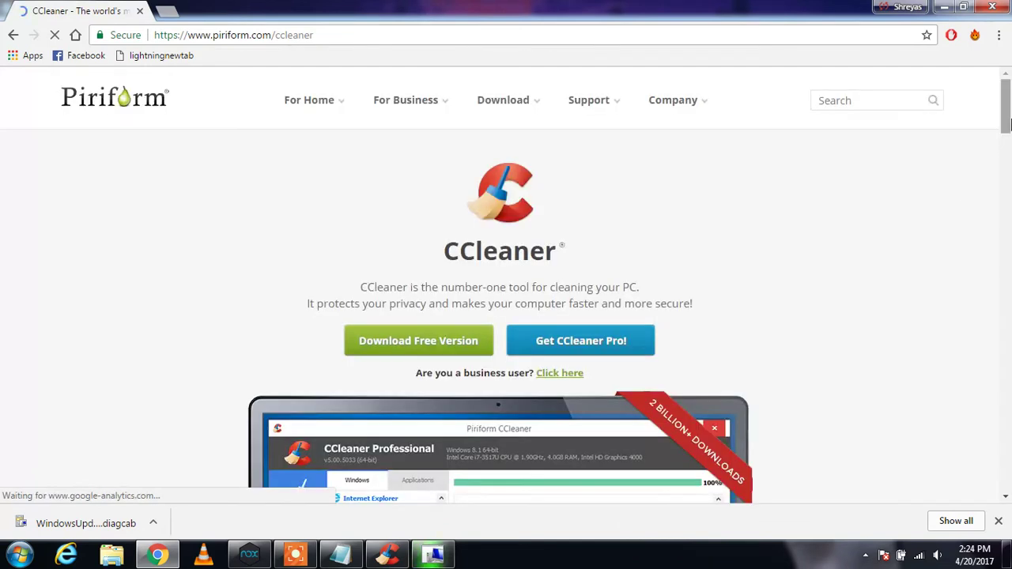
Step: Find the CCleaner version comparison on the page and open the download page for the free version
{"action": "scroll", "coordinate": [1009, 120], "scroll_direction": "down", "scroll_amount": 1}
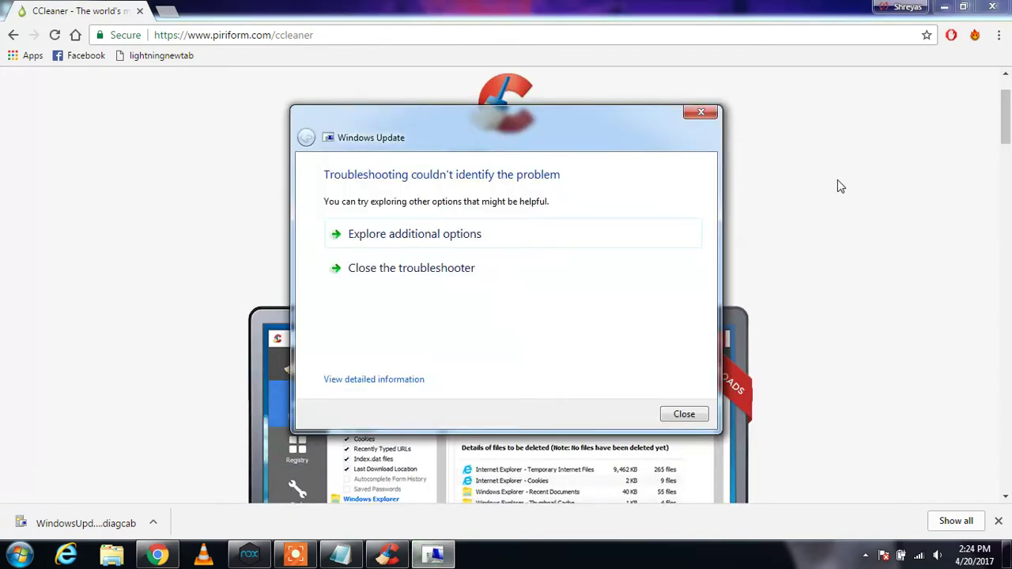
{"action": "left_click", "coordinate": [841, 187]}
{"action": "scroll", "coordinate": [427, 267], "scroll_direction": "down", "scroll_amount": 3}
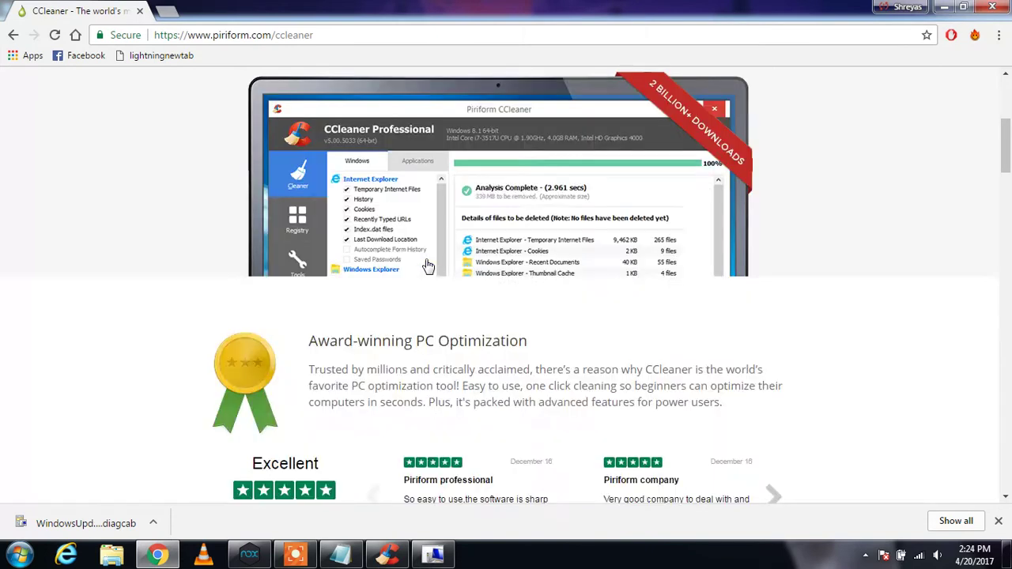
{"action": "scroll", "coordinate": [427, 267], "scroll_direction": "down", "scroll_amount": 10}
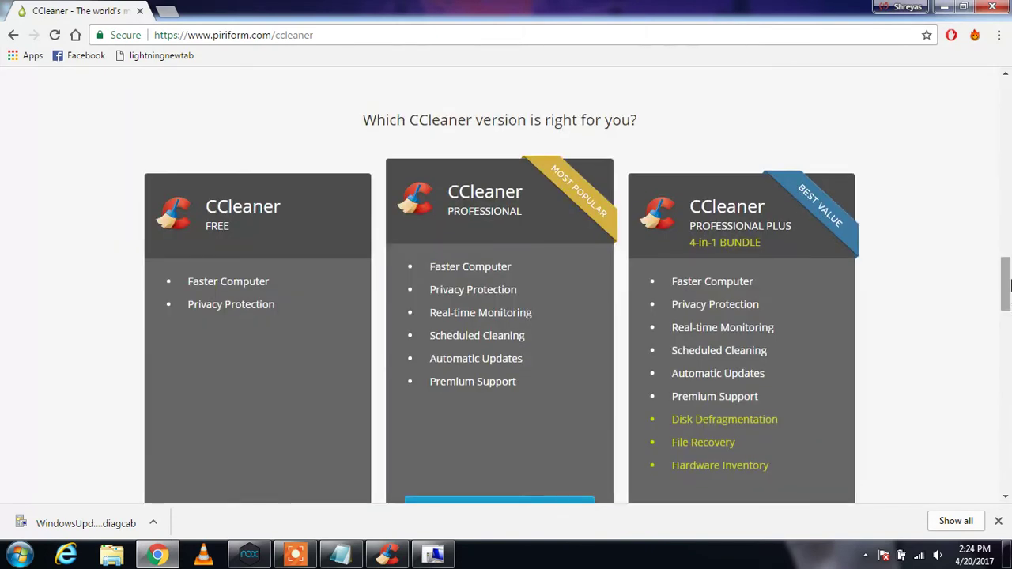
{"action": "scroll", "coordinate": [1009, 285], "scroll_direction": "down", "scroll_amount": 3}
{"action": "left_click", "coordinate": [279, 251]}
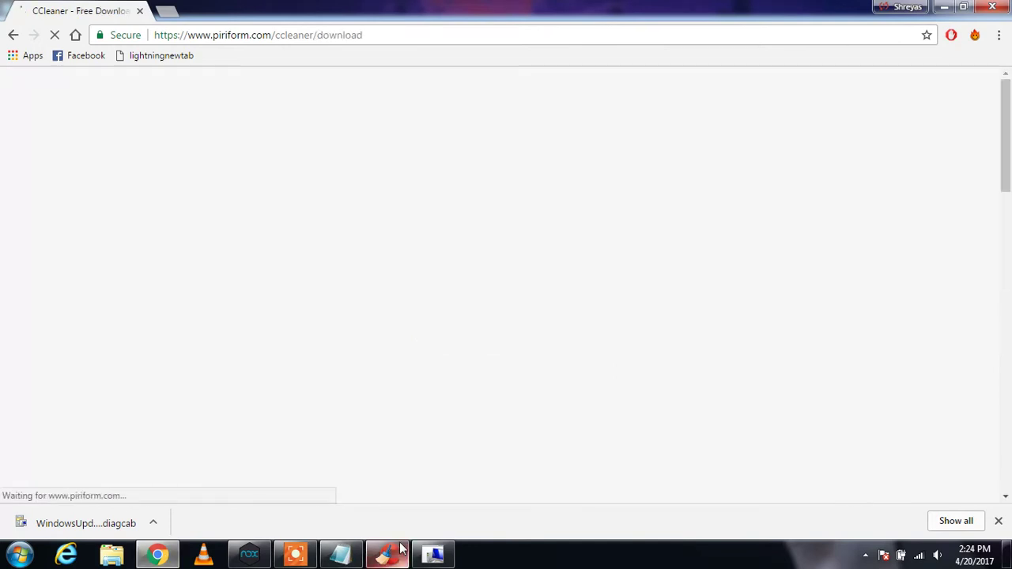
Step: Switch to CCleaner, run the cleaner with the checked Windows items and confirm, then return to Chrome
{"action": "mouse_move", "coordinate": [293, 556]}
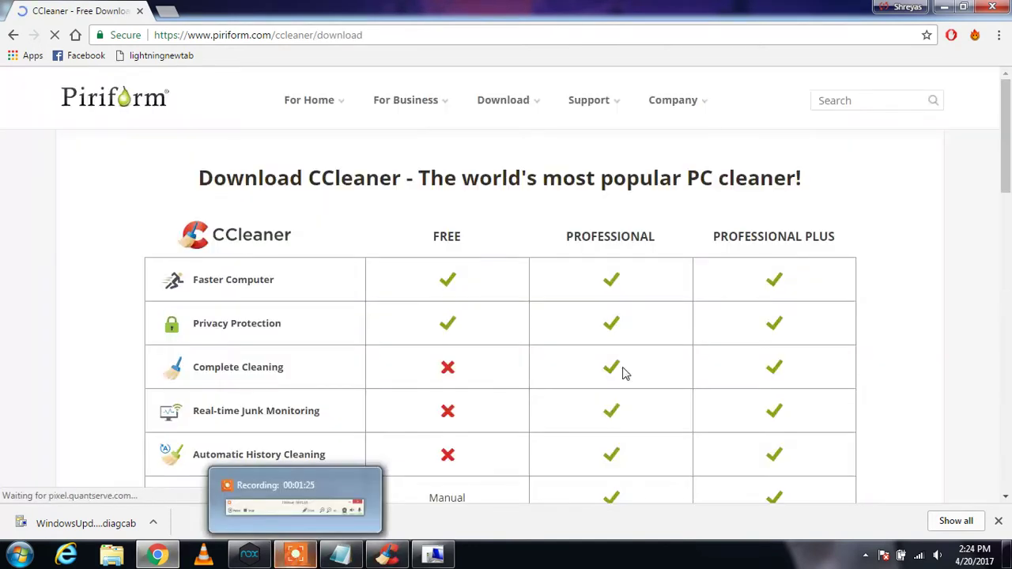
{"action": "left_click", "coordinate": [391, 556]}
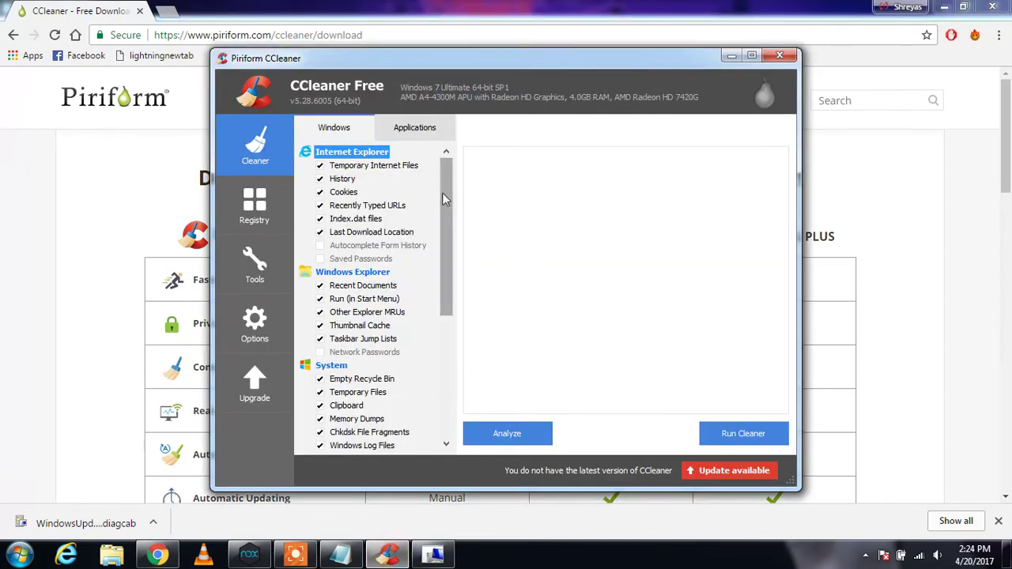
{"action": "mouse_move", "coordinate": [443, 199]}
{"action": "left_mouse_down"}
{"action": "mouse_move", "coordinate": [442, 322]}
{"action": "mouse_move", "coordinate": [445, 179]}
{"action": "left_mouse_up"}
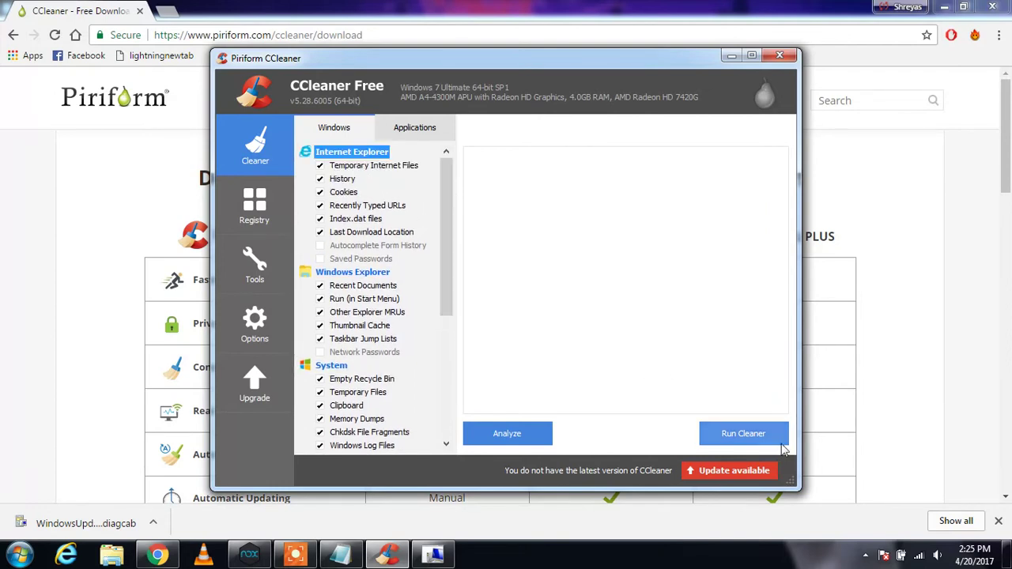
{"action": "left_click", "coordinate": [728, 433]}
{"action": "left_click", "coordinate": [617, 255]}
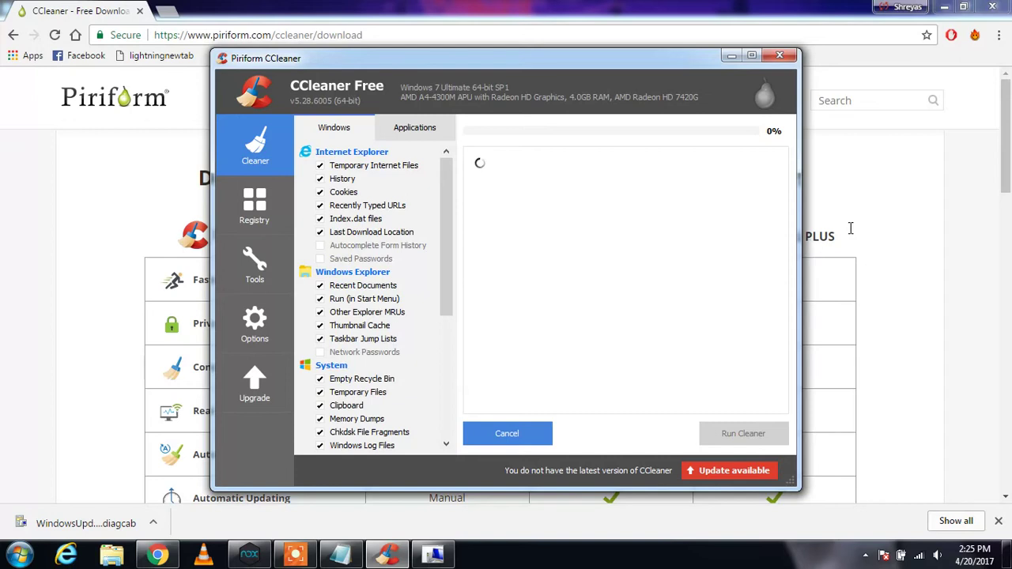
{"action": "left_click", "coordinate": [1007, 174]}
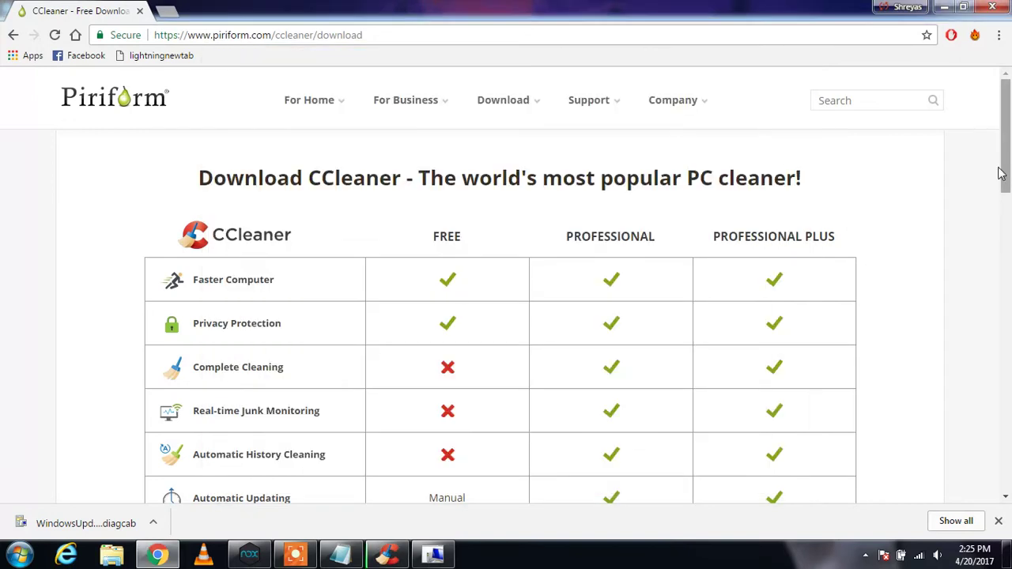
Step: Search the computer's programs for cmd and open Command Prompt as administrator
{"action": "left_click", "coordinate": [19, 554]}
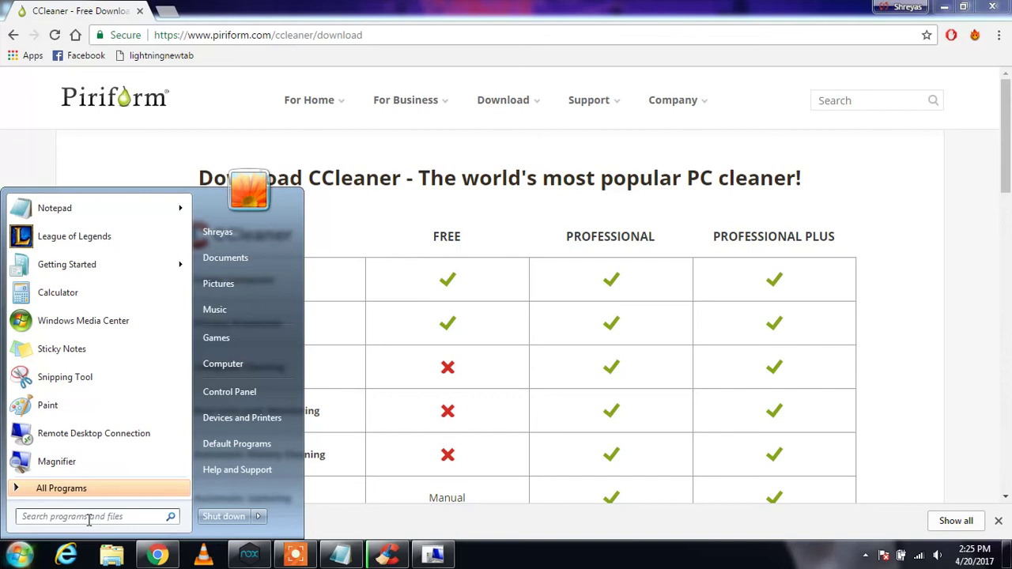
{"action": "type", "text": "cmd"}
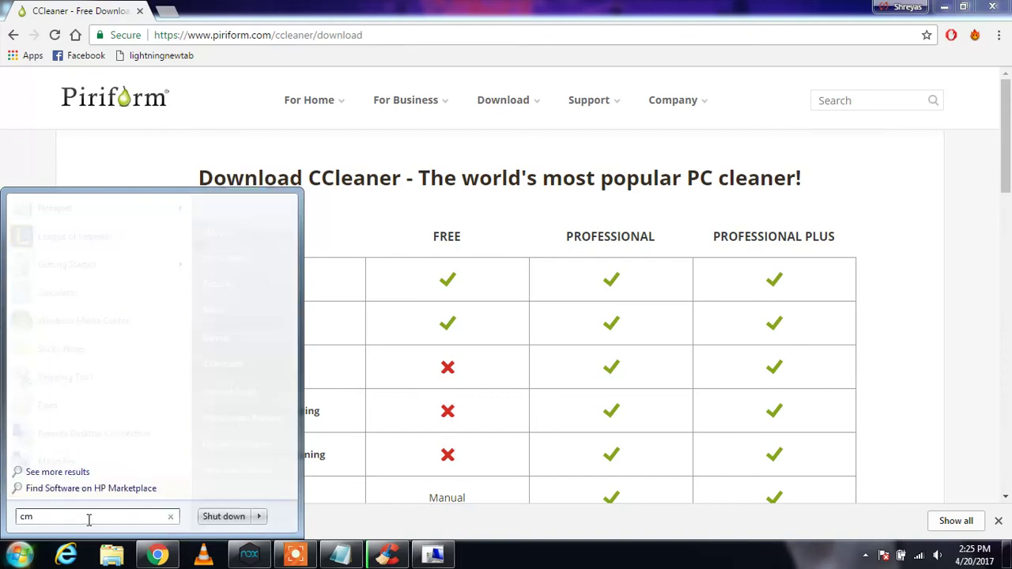
{"action": "right_click", "coordinate": [33, 230]}
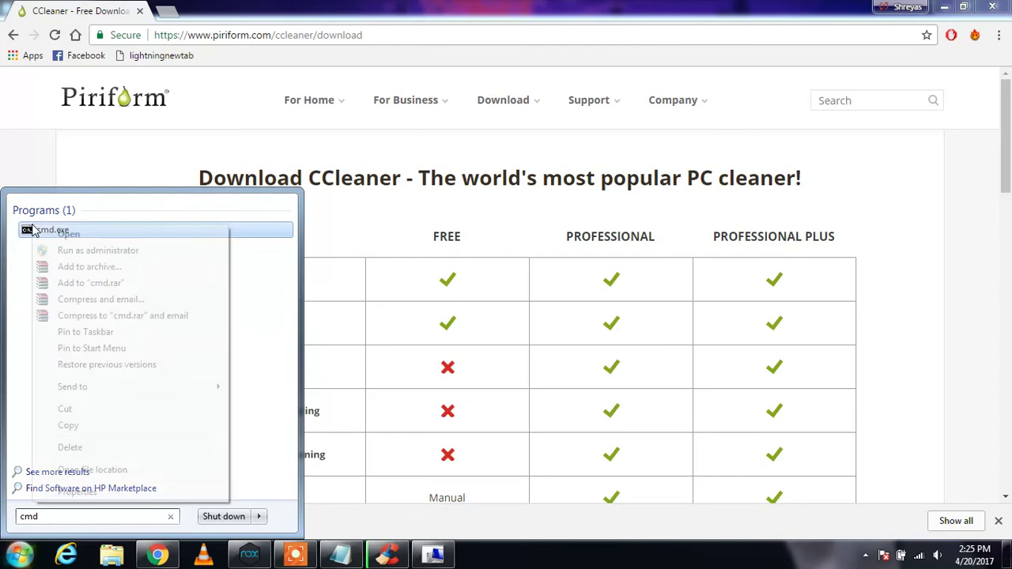
{"action": "left_click", "coordinate": [87, 250]}
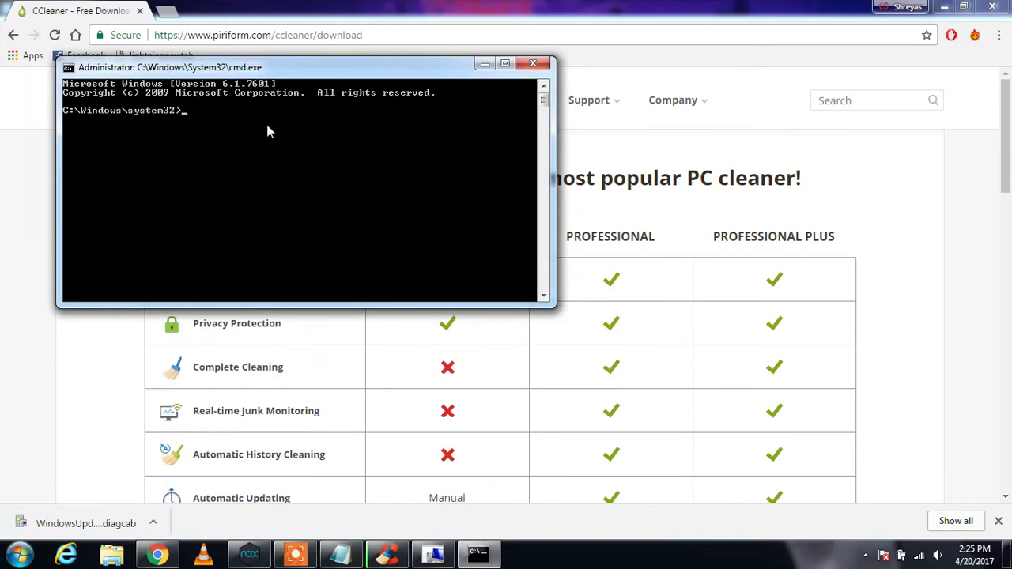
Step: Switch to Notepad and copy the command net stop wuauserv from the instructions
{"action": "left_click", "coordinate": [340, 554]}
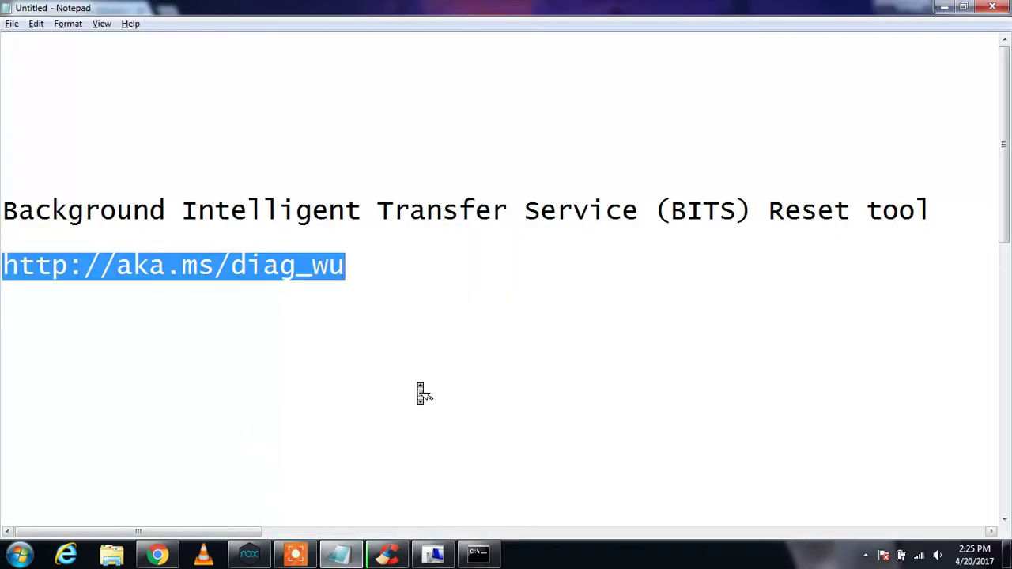
{"action": "scroll", "coordinate": [418, 384], "scroll_direction": "down", "scroll_amount": 2}
{"action": "scroll", "coordinate": [419, 383], "scroll_direction": "down", "scroll_amount": 6}
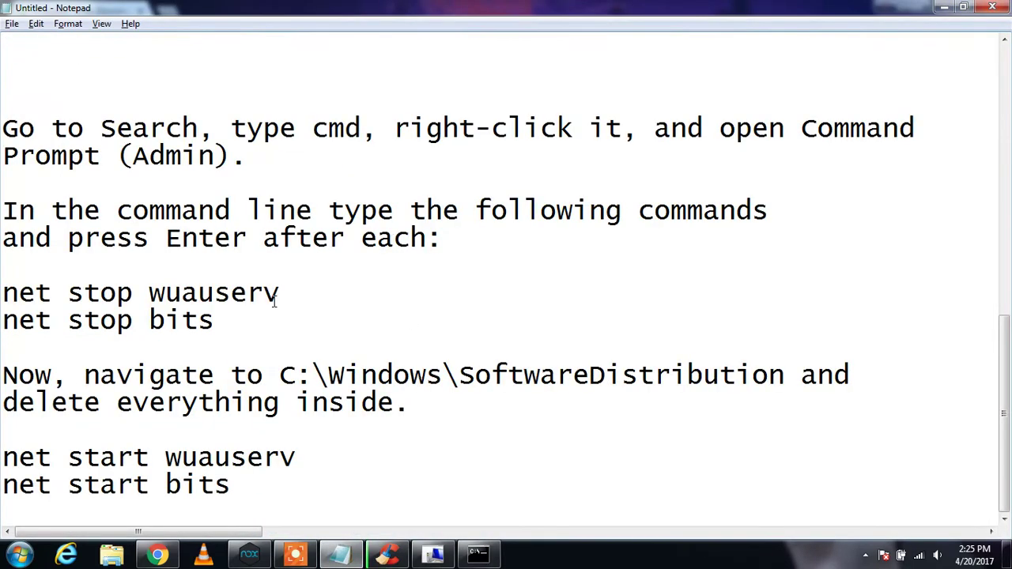
{"action": "left_click_drag", "start_coordinate": [279, 296], "coordinate": [2, 295]}
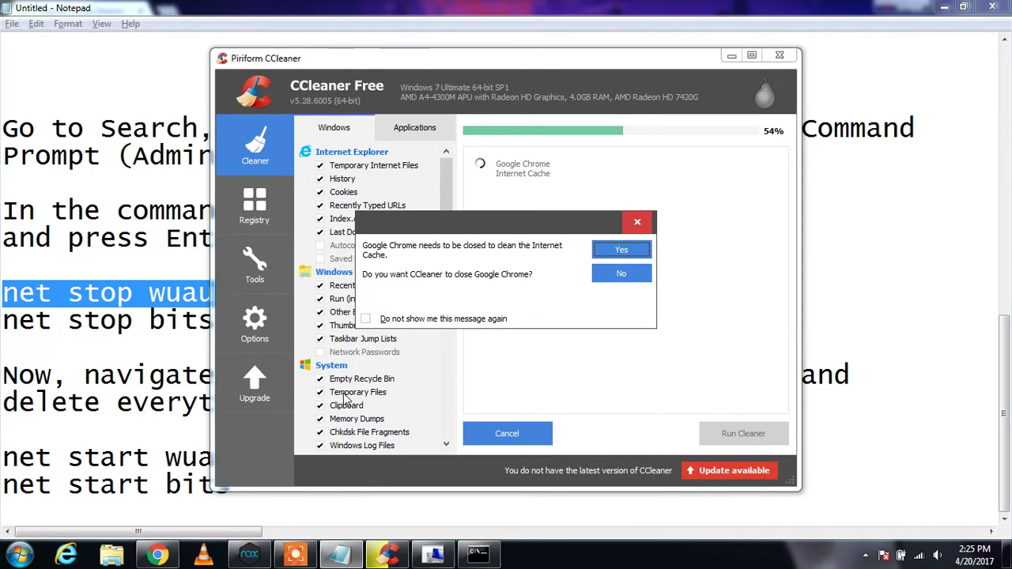
{"action": "left_click", "coordinate": [874, 280]}
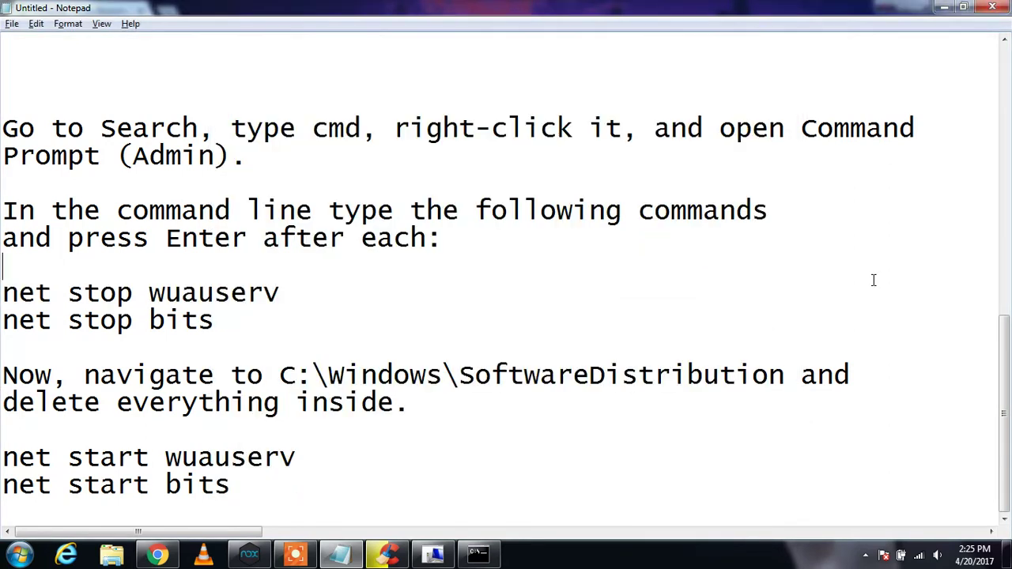
{"action": "left_click", "coordinate": [286, 294]}
{"action": "left_click_drag", "start_coordinate": [287, 294], "coordinate": [9, 311]}
{"action": "key", "text": "ctrl+c"}
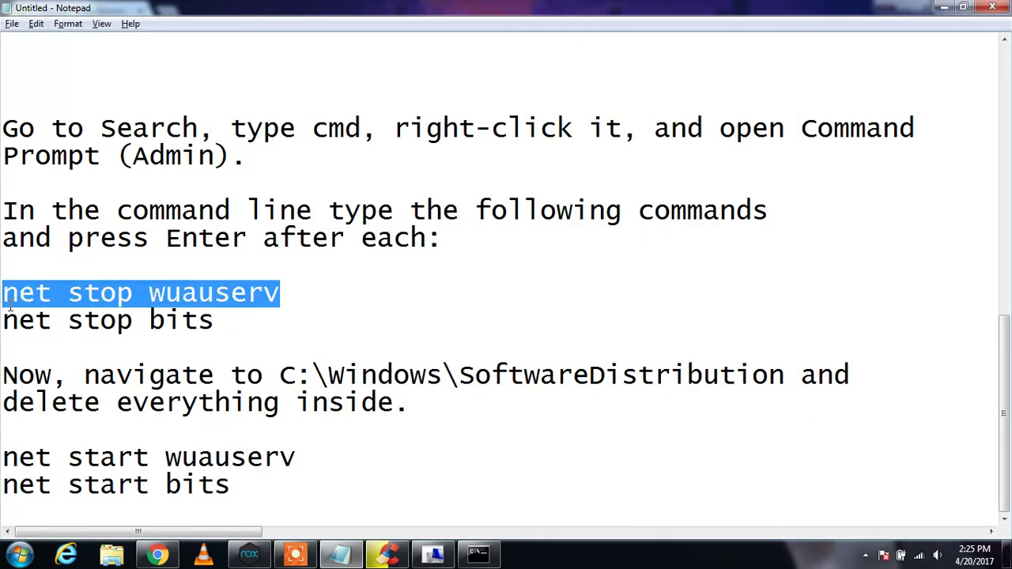
Step: Paste and run net stop wuauserv in the administrator Command Prompt to stop the Windows Update service
{"action": "left_click", "coordinate": [478, 555]}
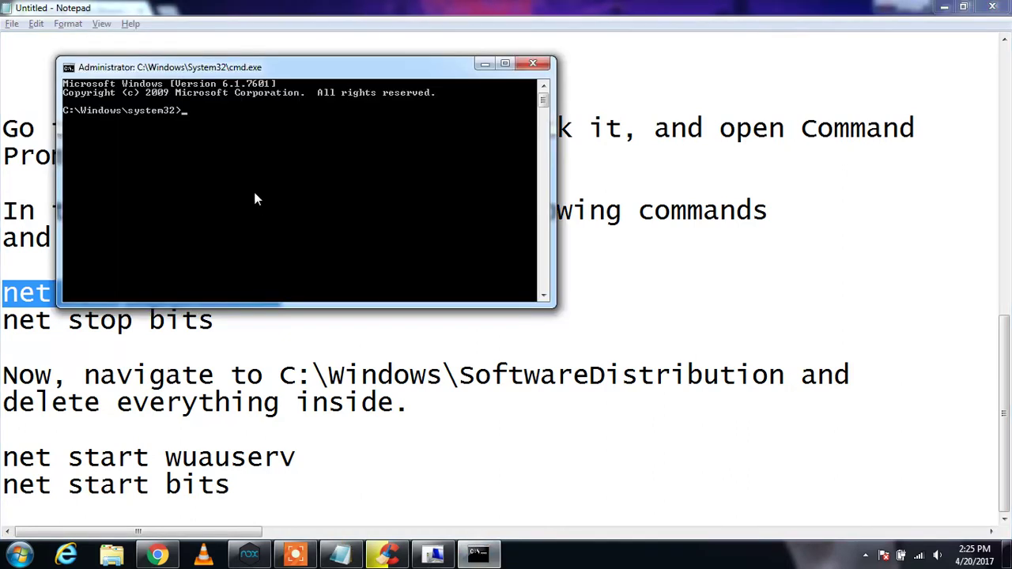
{"action": "right_click", "coordinate": [255, 199]}
{"action": "left_click", "coordinate": [302, 234]}
{"action": "key", "text": "Return"}
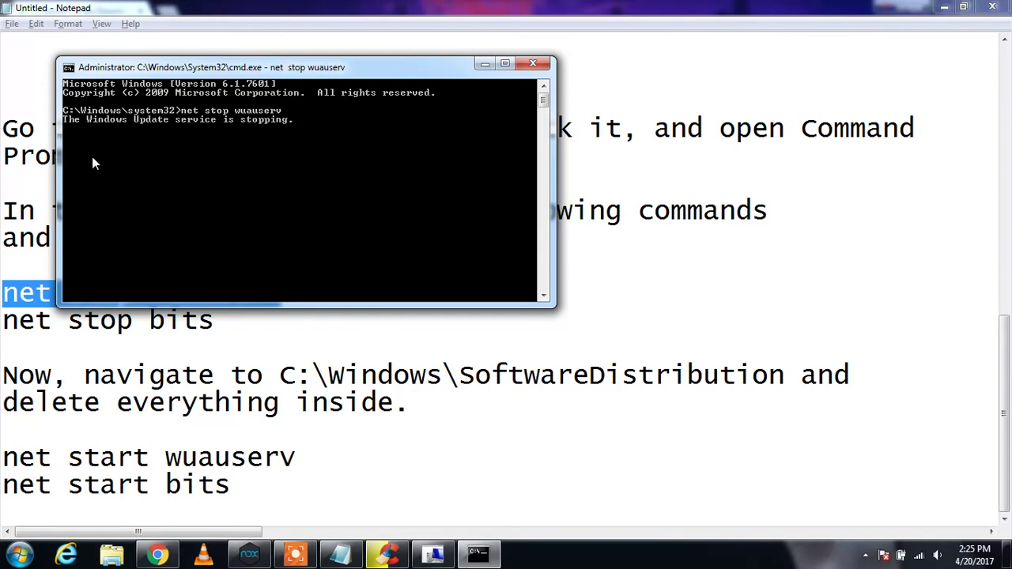
Step: Copy net stop bits from the Notepad notes and run it in the administrator Command Prompt
{"action": "left_click", "coordinate": [248, 341]}
{"action": "left_click", "coordinate": [223, 324]}
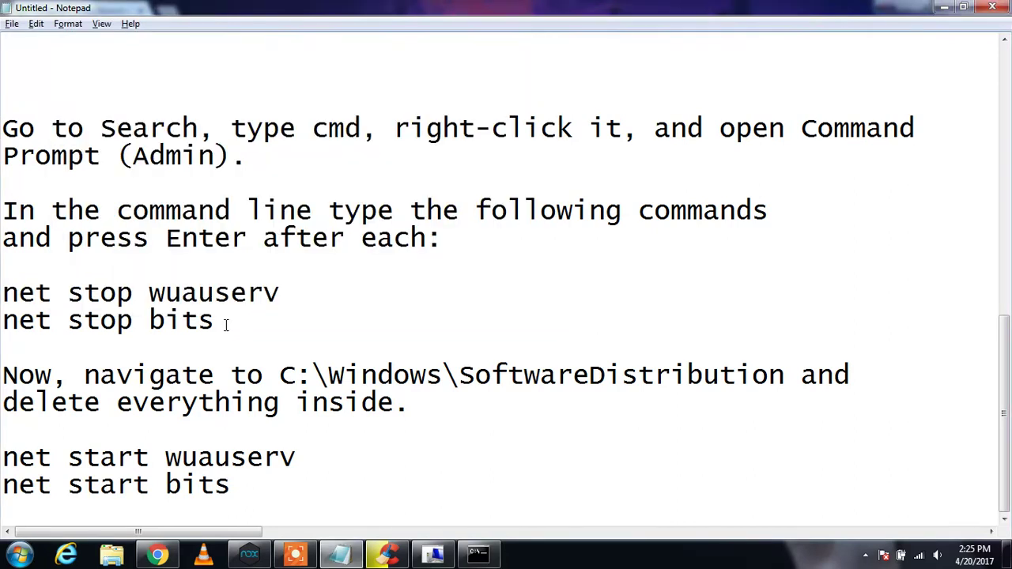
{"action": "left_click_drag", "start_coordinate": [221, 325], "coordinate": [2, 322]}
{"action": "key", "text": "ctrl+c"}
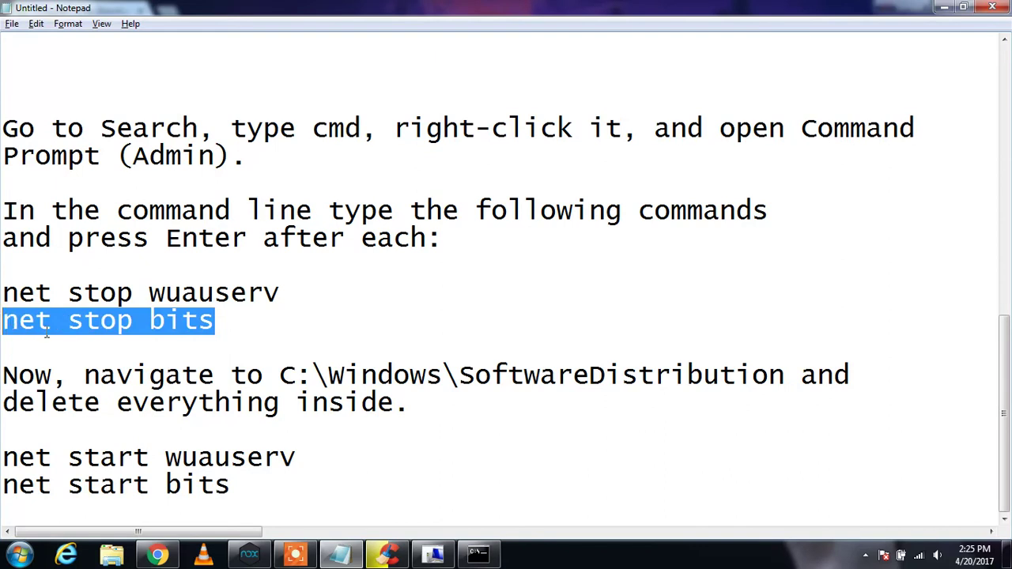
{"action": "left_click", "coordinate": [477, 554]}
{"action": "right_click", "coordinate": [359, 221]}
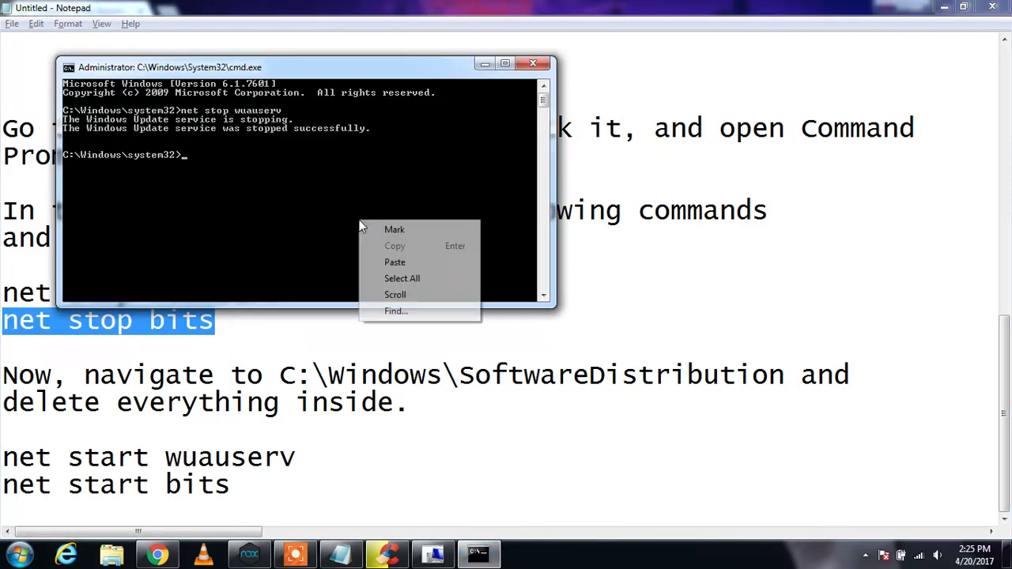
{"action": "left_click", "coordinate": [409, 266]}
{"action": "key", "text": "Return"}
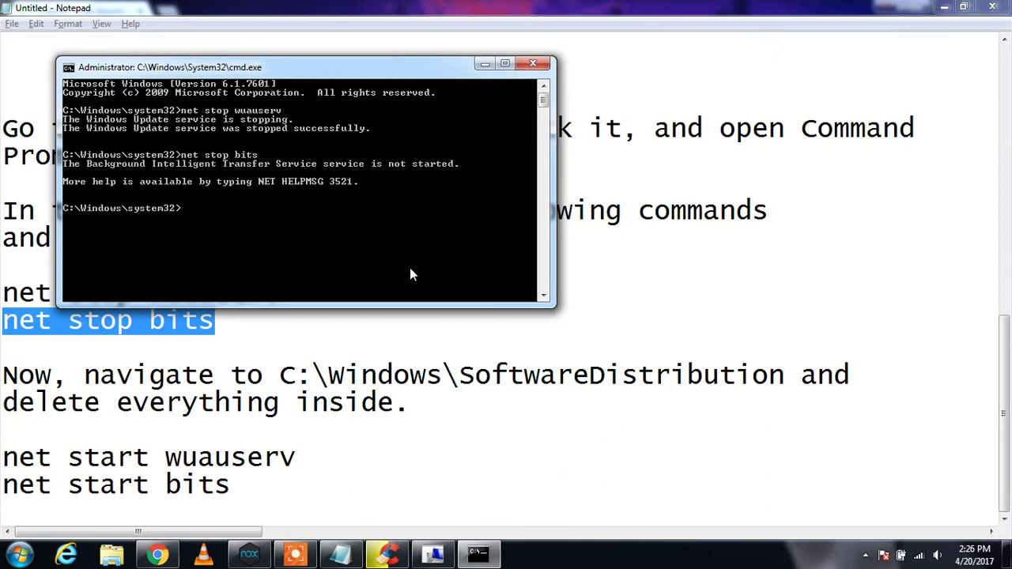
Step: Open Windows Explorer and navigate to the C:\Windows\SoftwareDistribution folder
{"action": "left_click", "coordinate": [284, 372]}
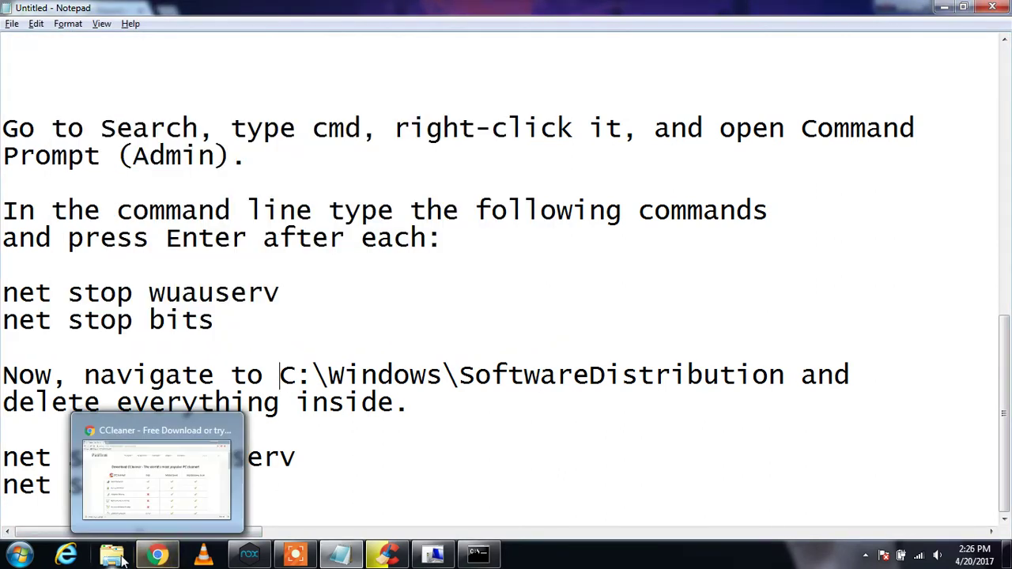
{"action": "left_click", "coordinate": [115, 556]}
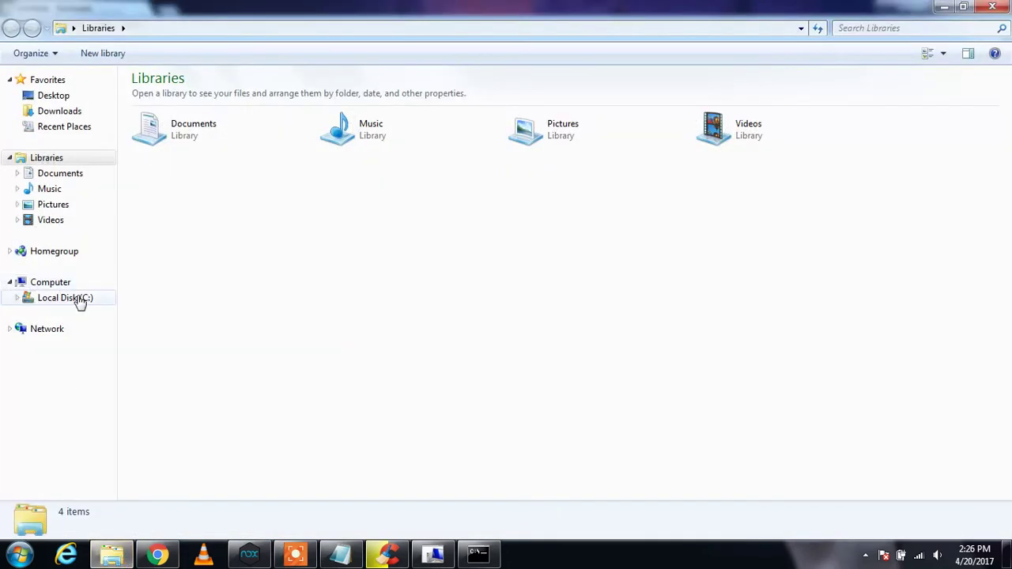
{"action": "left_click", "coordinate": [79, 299]}
{"action": "left_click", "coordinate": [186, 278]}
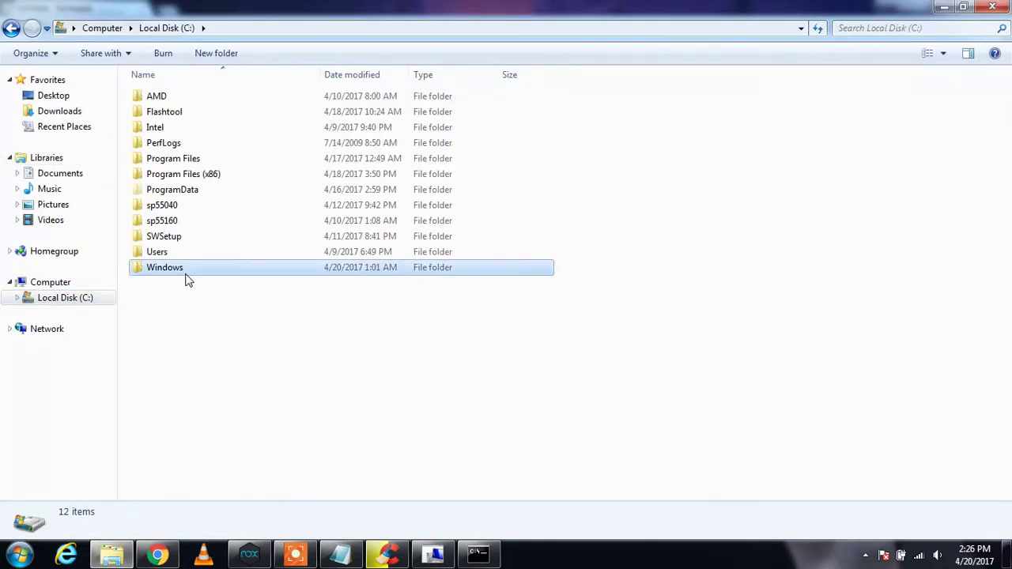
{"action": "double_click", "coordinate": [187, 277]}
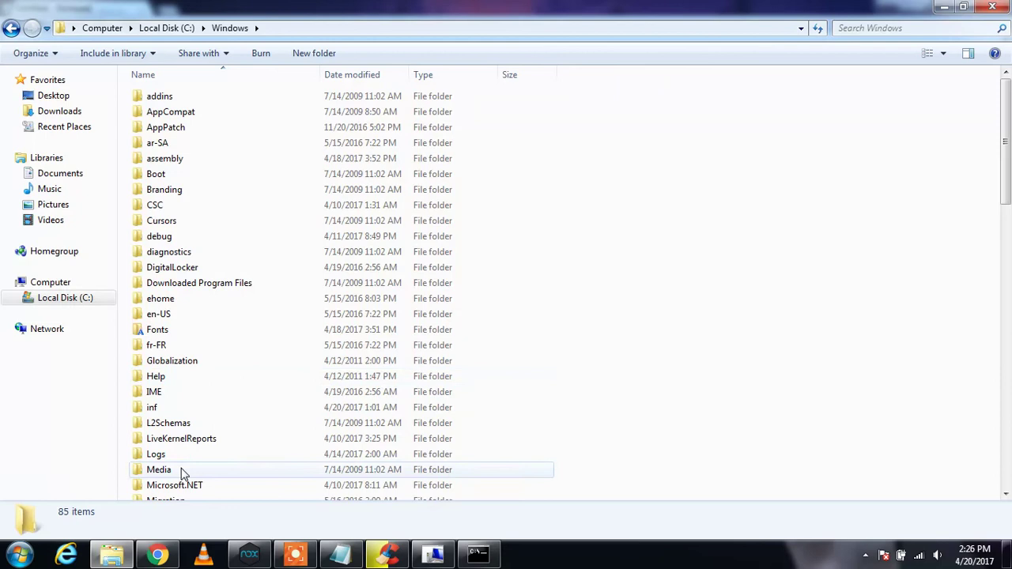
{"action": "key", "text": "s"}
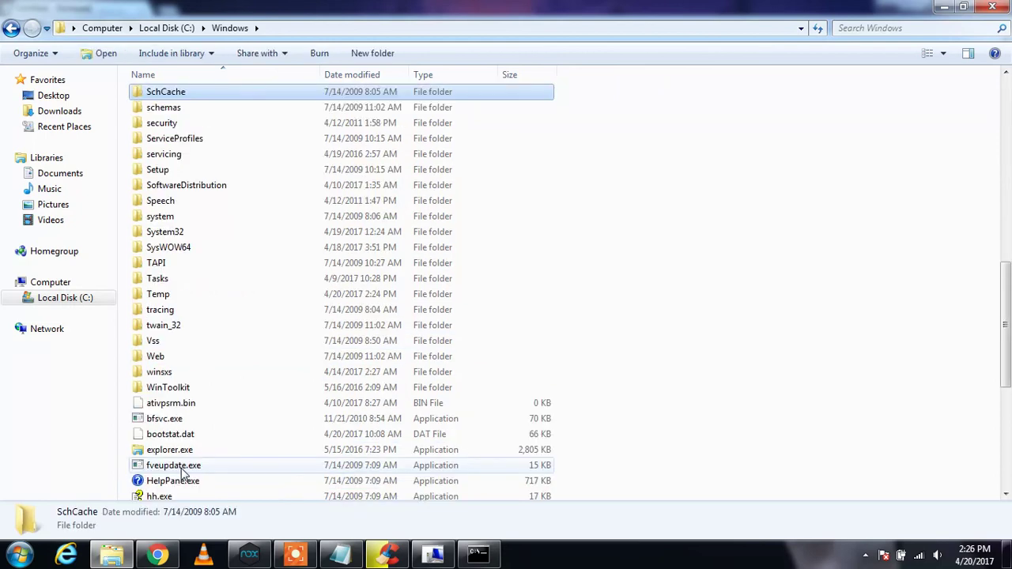
{"action": "left_click", "coordinate": [225, 185]}
{"action": "double_click", "coordinate": [225, 185]}
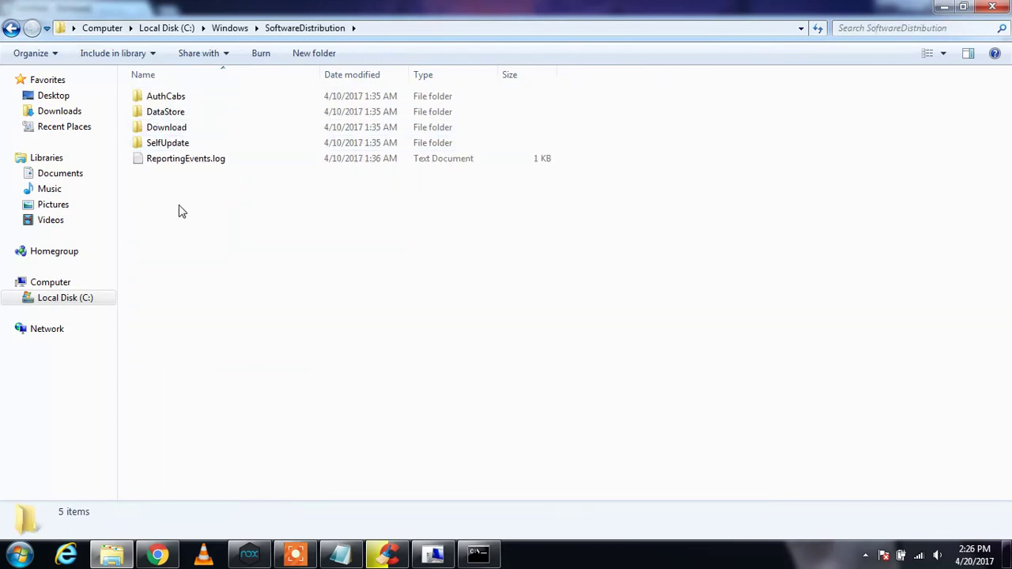
Step: Delete everything inside the SoftwareDistribution folder, granting administrator permission for all the items
{"action": "left_click_drag", "start_coordinate": [181, 219], "coordinate": [186, 55]}
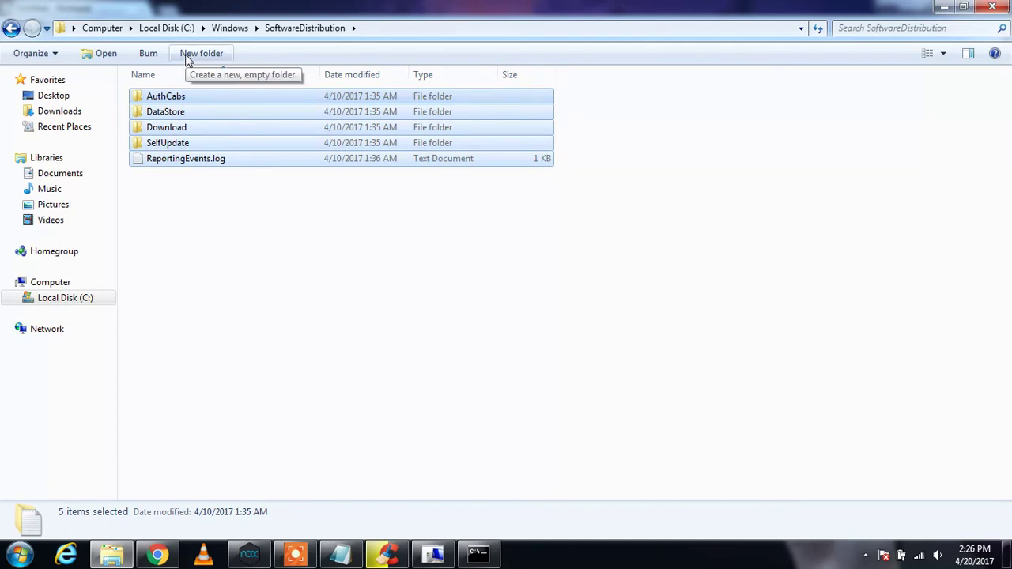
{"action": "key", "text": "Delete"}
{"action": "key", "text": "Return"}
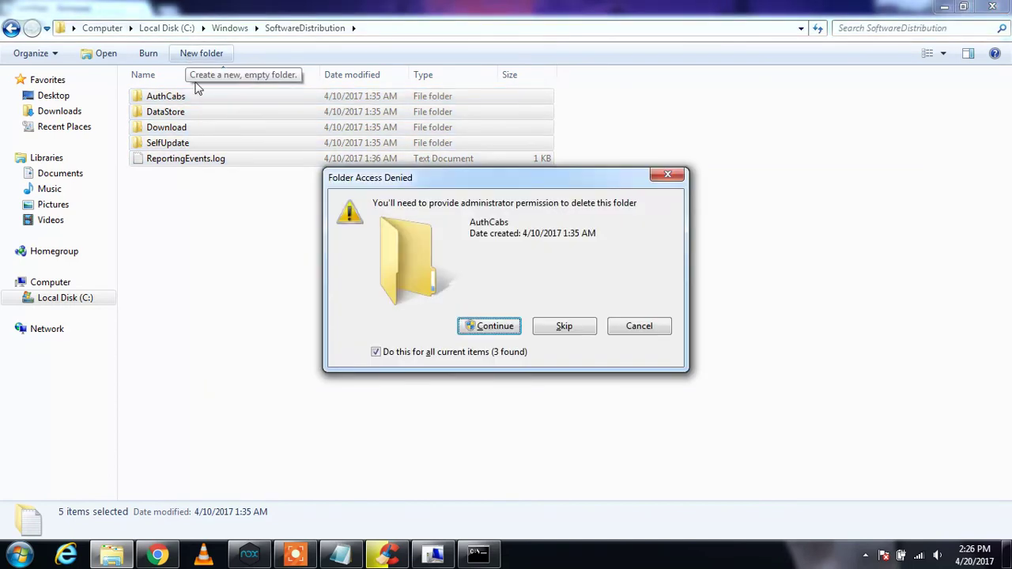
{"action": "left_click", "coordinate": [506, 330]}
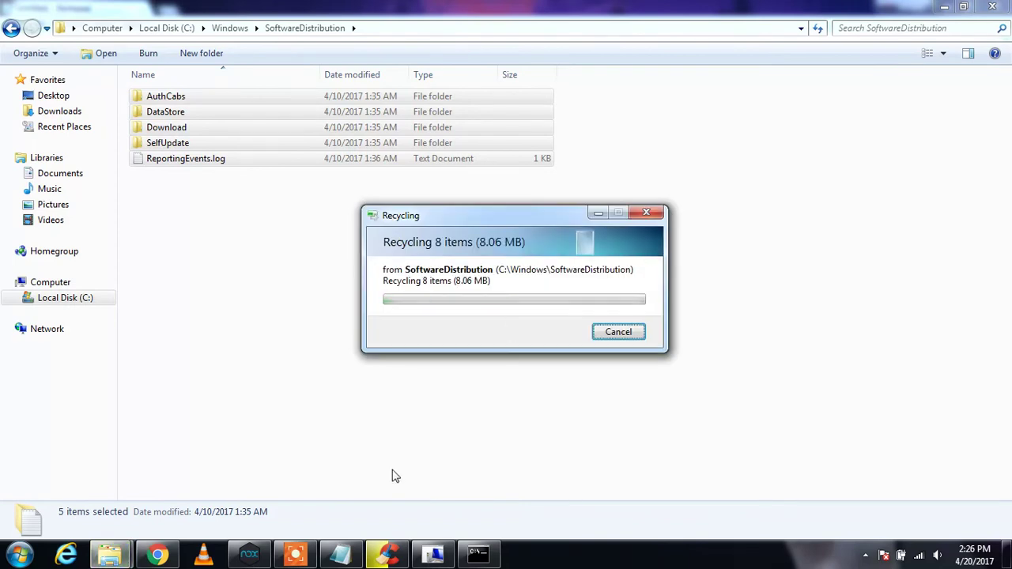
Step: Copy net start wuauserv from the Notepad notes and run it in the administrator Command Prompt
{"action": "left_click", "coordinate": [336, 553]}
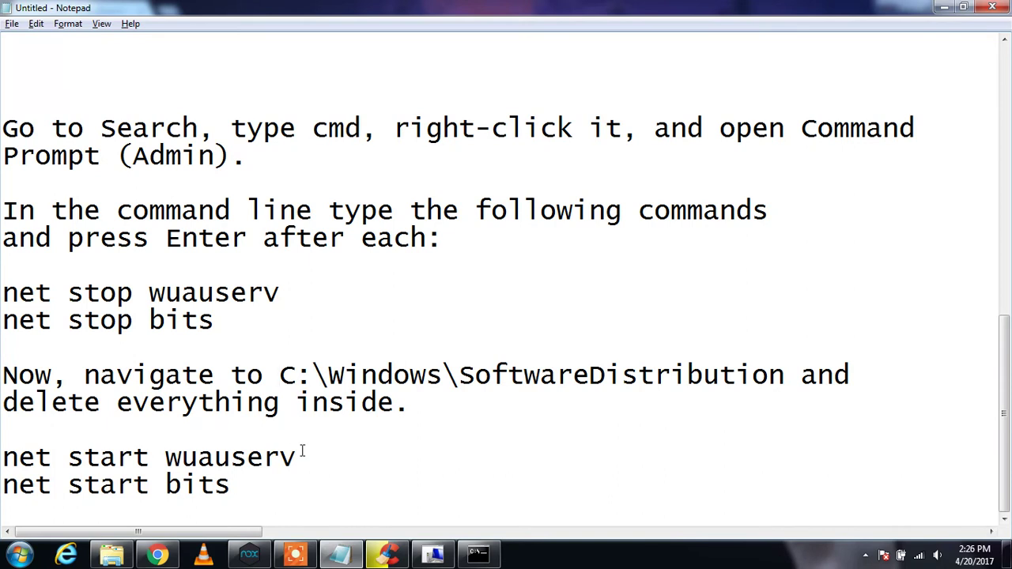
{"action": "left_click_drag", "start_coordinate": [296, 459], "coordinate": [2, 463]}
{"action": "key", "text": "ctrl+c"}
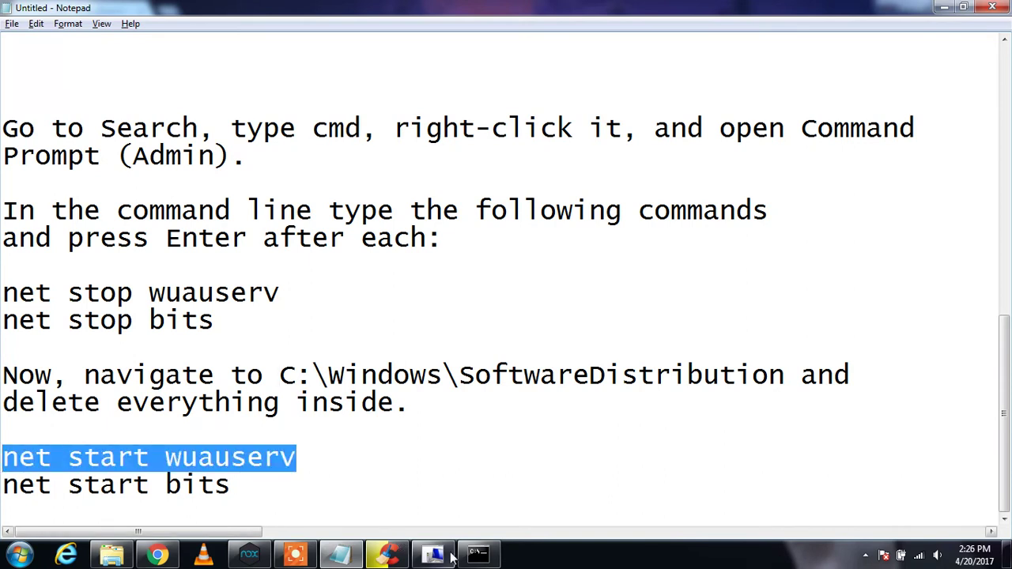
{"action": "left_click", "coordinate": [478, 554]}
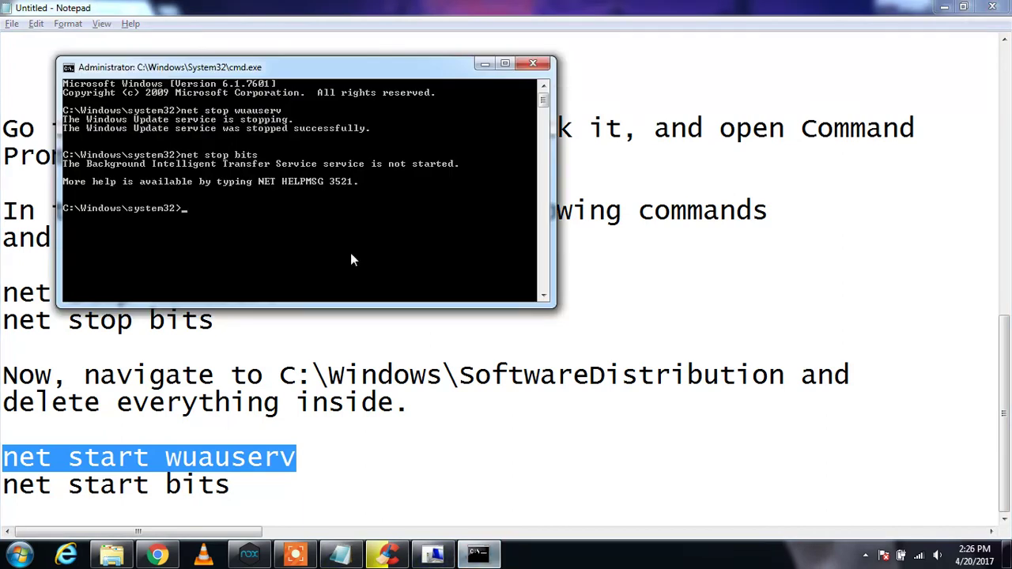
{"action": "right_click", "coordinate": [241, 226]}
{"action": "left_click", "coordinate": [290, 273]}
{"action": "key", "text": "Return"}
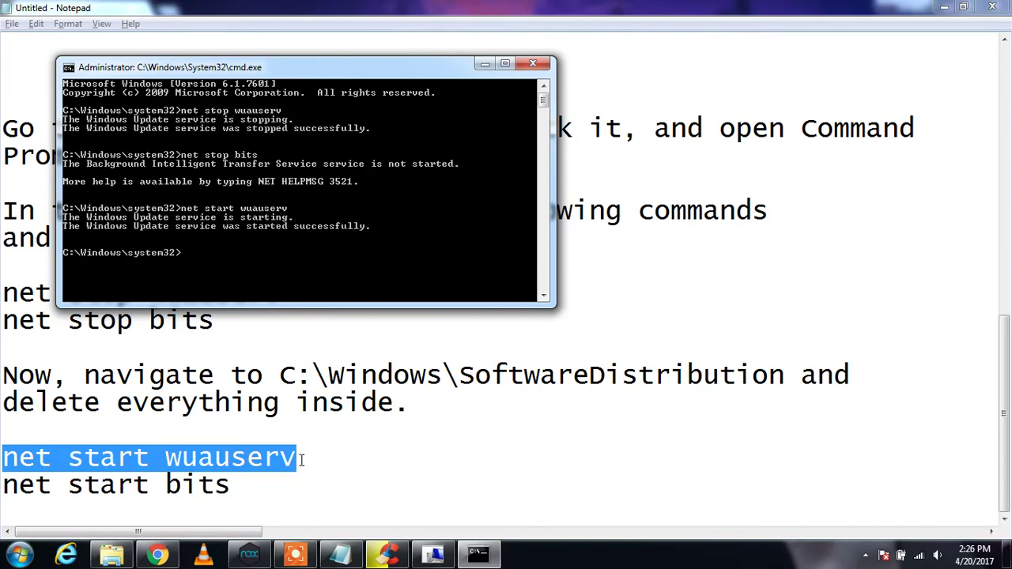
Step: Copy net start bits from the Notepad notes, run it in the administrator Command Prompt, and return to Notepad
{"action": "left_click", "coordinate": [243, 477]}
{"action": "left_click_drag", "start_coordinate": [231, 485], "coordinate": [2, 485]}
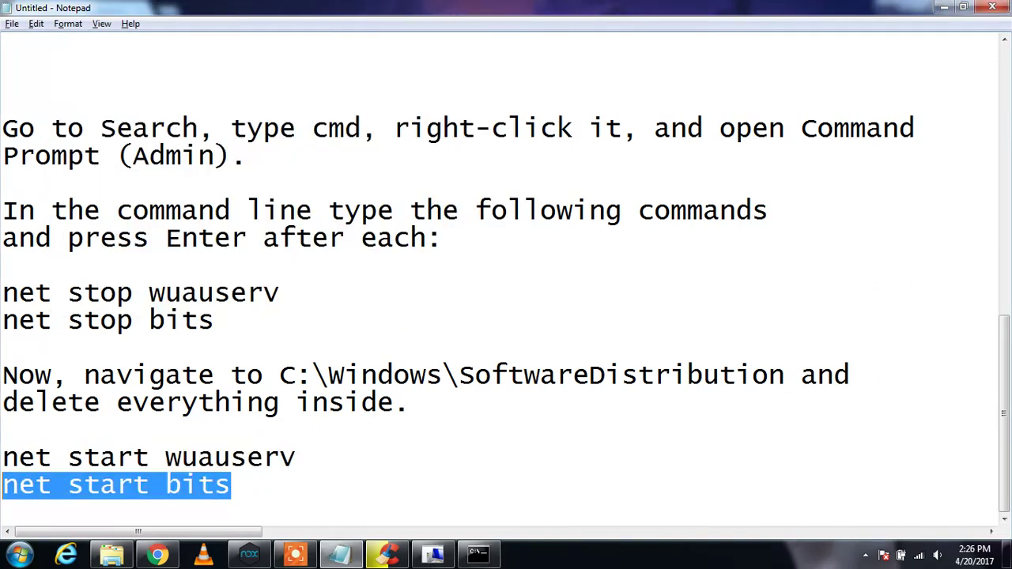
{"action": "left_click", "coordinate": [477, 554]}
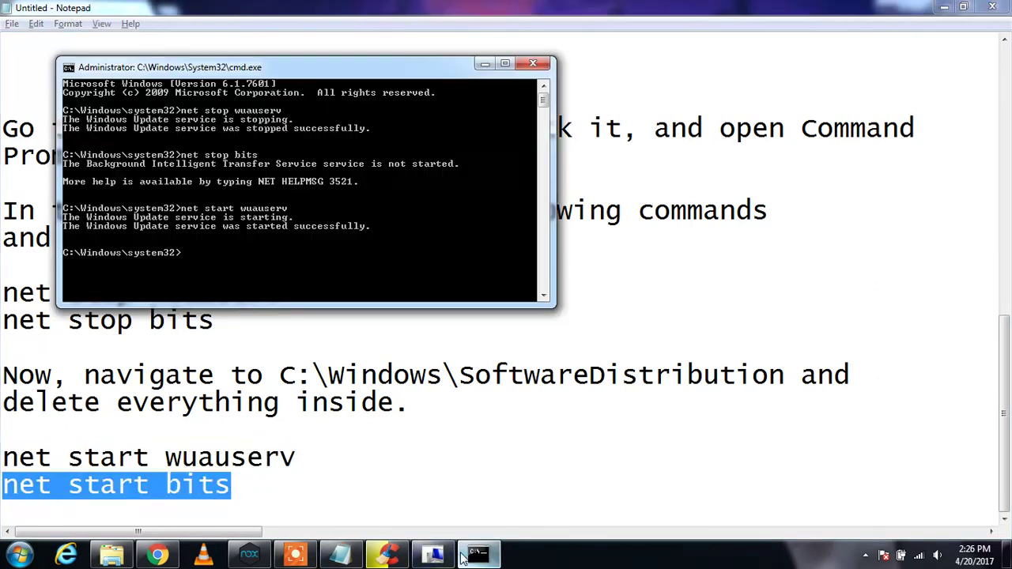
{"action": "right_click", "coordinate": [446, 284]}
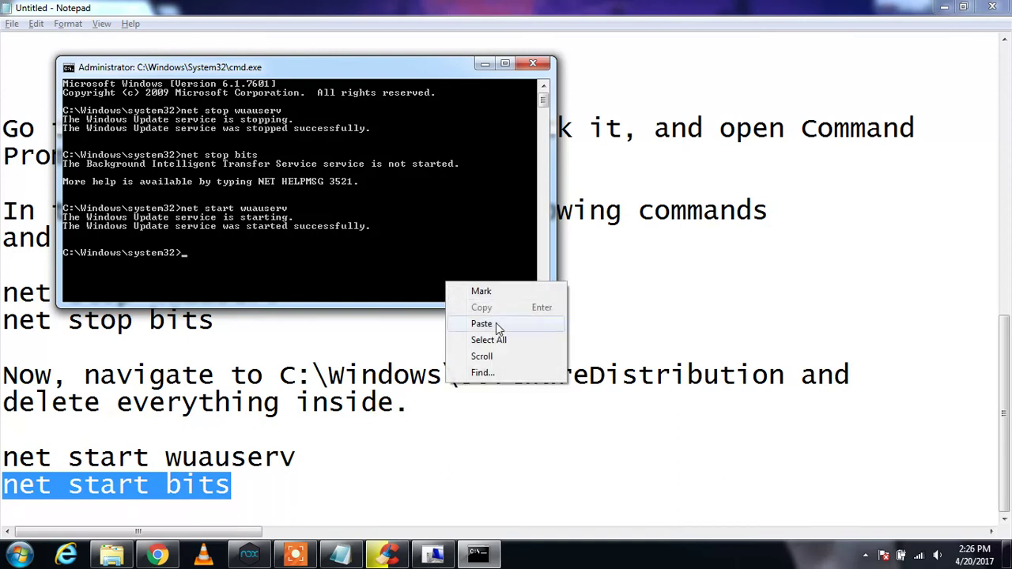
{"action": "left_click", "coordinate": [496, 325]}
{"action": "key", "text": "Return"}
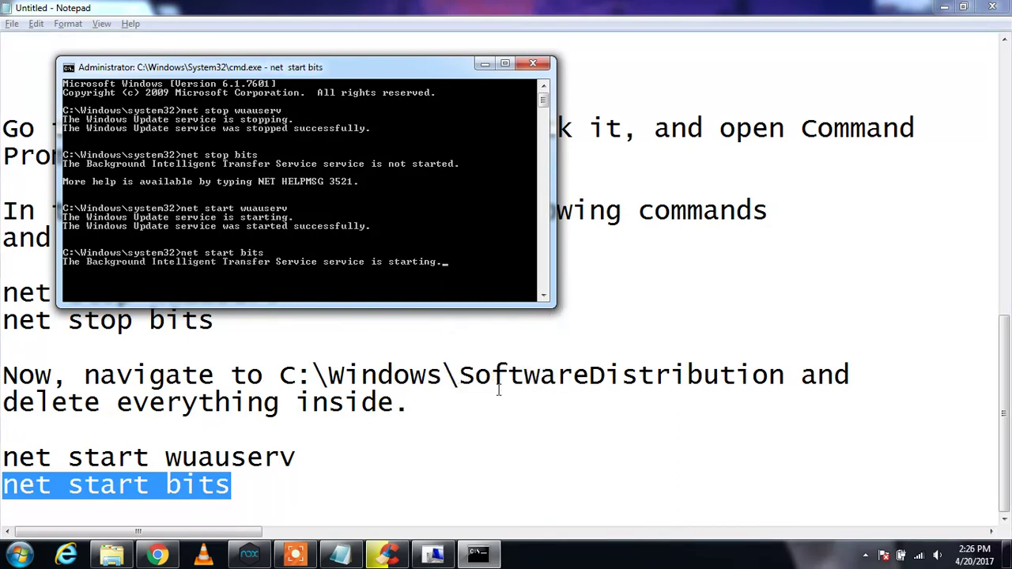
{"action": "left_click", "coordinate": [429, 473]}
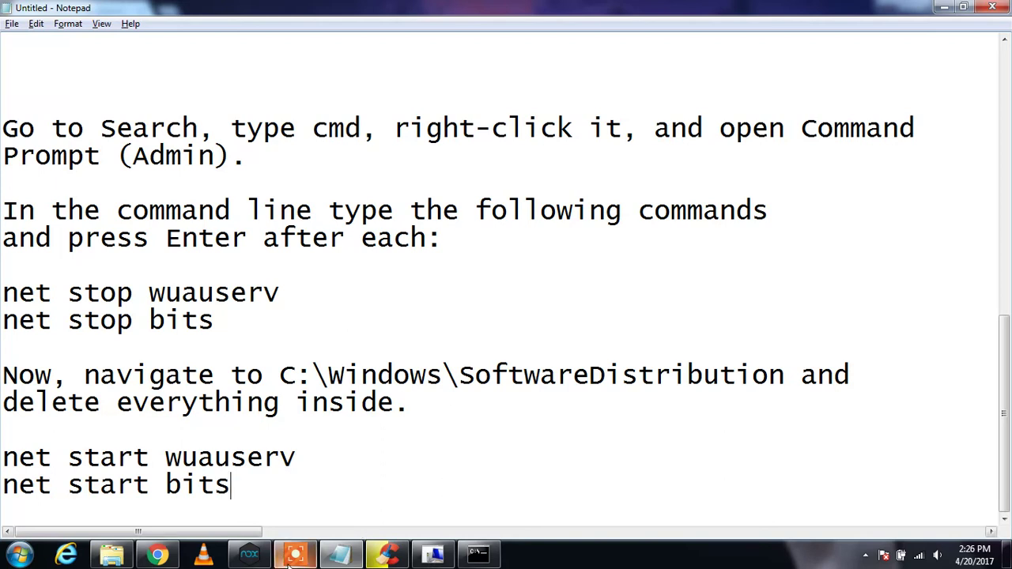
{"action": "mouse_move", "coordinate": [294, 557]}
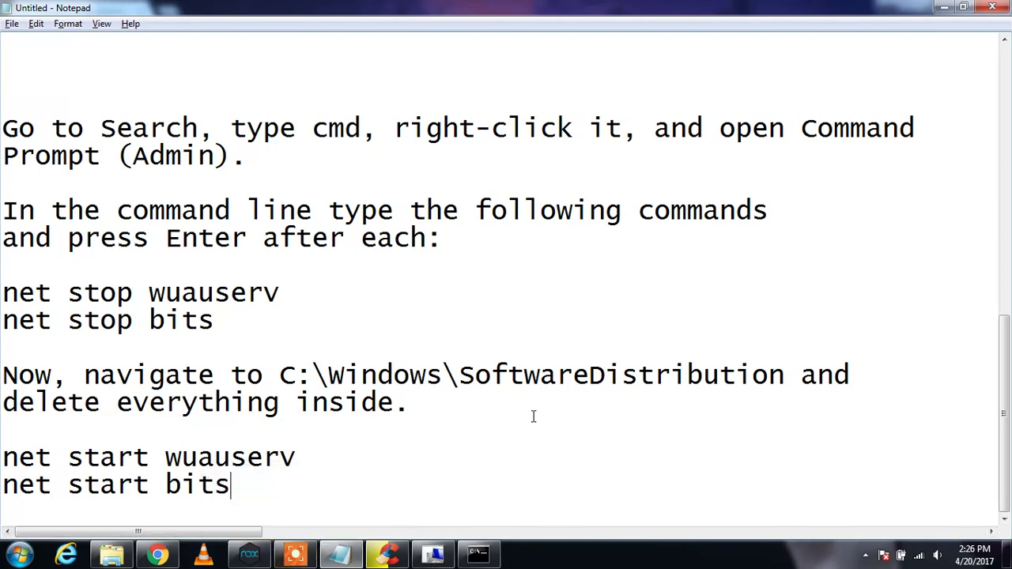